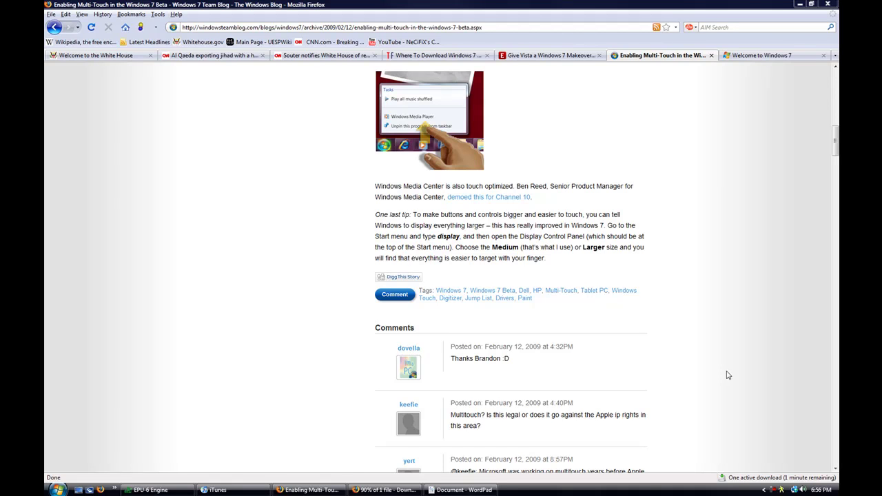
{"action": "scroll", "coordinate": [441, 275], "scroll_direction": "up", "scroll_amount": 8}
{"action": "scroll", "coordinate": [441, 275], "scroll_direction": "down", "scroll_amount": 5}
{"action": "scroll", "coordinate": [78, 172], "scroll_direction": "down", "scroll_amount": 4}
{"action": "scroll", "coordinate": [78, 171], "scroll_direction": "down", "scroll_amount": 6}
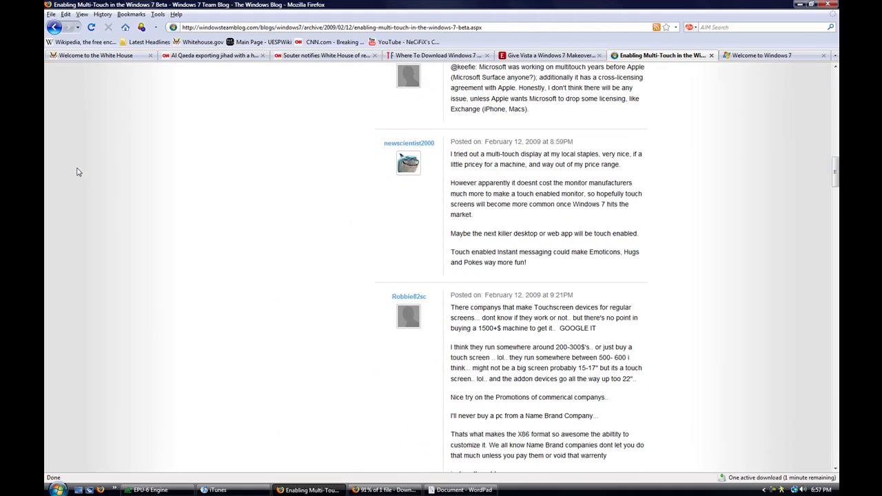
{"action": "scroll", "coordinate": [77, 172], "scroll_direction": "up", "scroll_amount": 4}
{"action": "scroll", "coordinate": [78, 171], "scroll_direction": "up", "scroll_amount": 4}
{"action": "scroll", "coordinate": [78, 172], "scroll_direction": "up", "scroll_amount": 4}
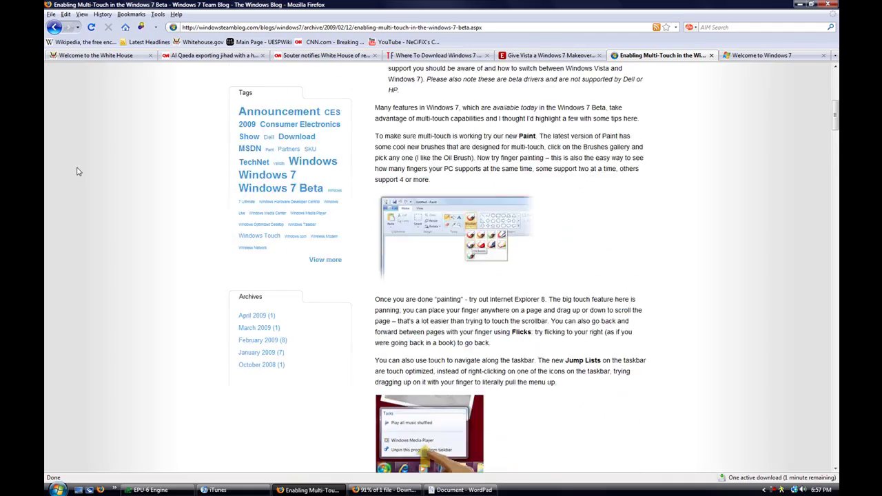
{"action": "scroll", "coordinate": [78, 172], "scroll_direction": "up", "scroll_amount": 3}
{"action": "scroll", "coordinate": [74, 162], "scroll_direction": "up", "scroll_amount": 6}
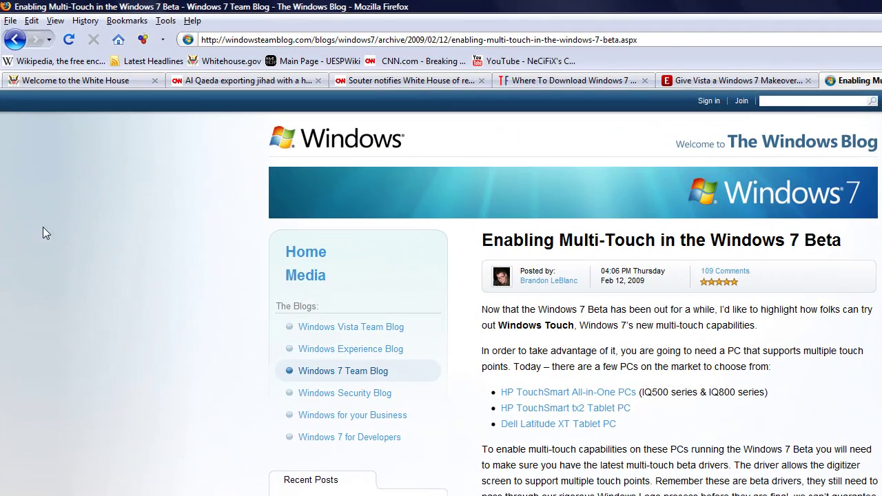
Go through the Windows 7 makeover tab to the CNN article on Souter's retirement
{"action": "left_click", "coordinate": [731, 81]}
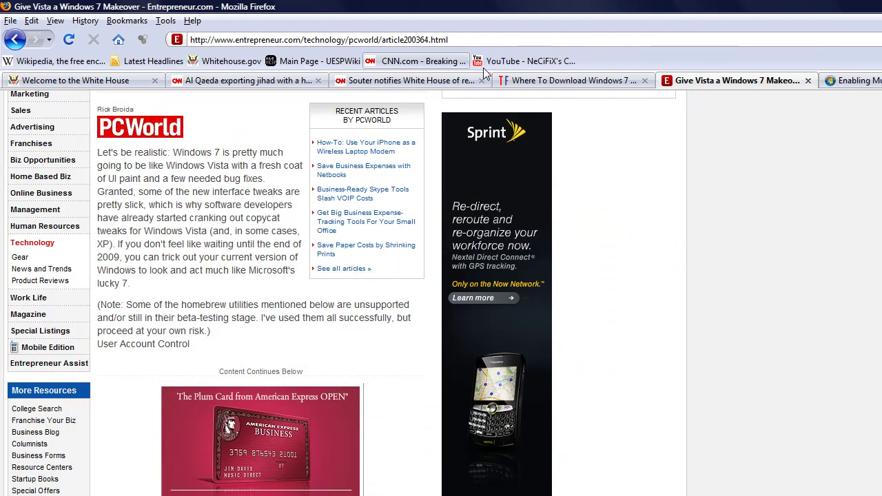
{"action": "left_click", "coordinate": [408, 81]}
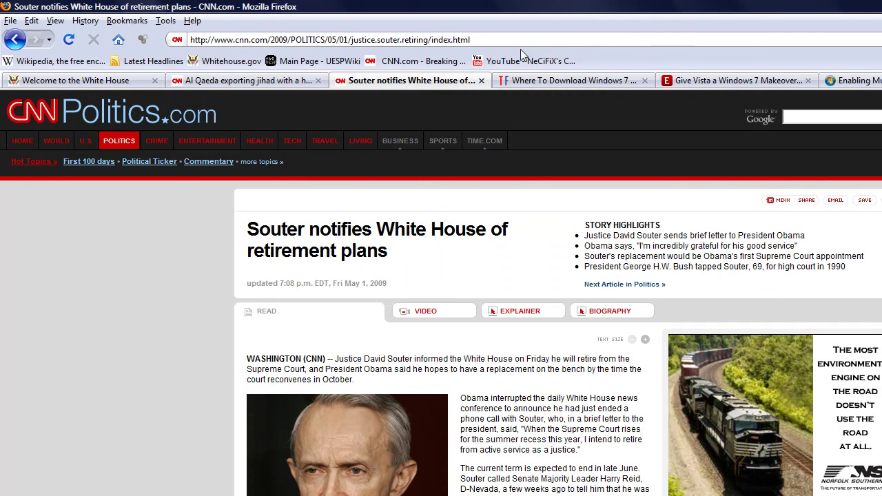
Open NeCiFiX's channel and its 28 videos, sorting by most viewed, then back to default
{"action": "left_click", "coordinate": [524, 60]}
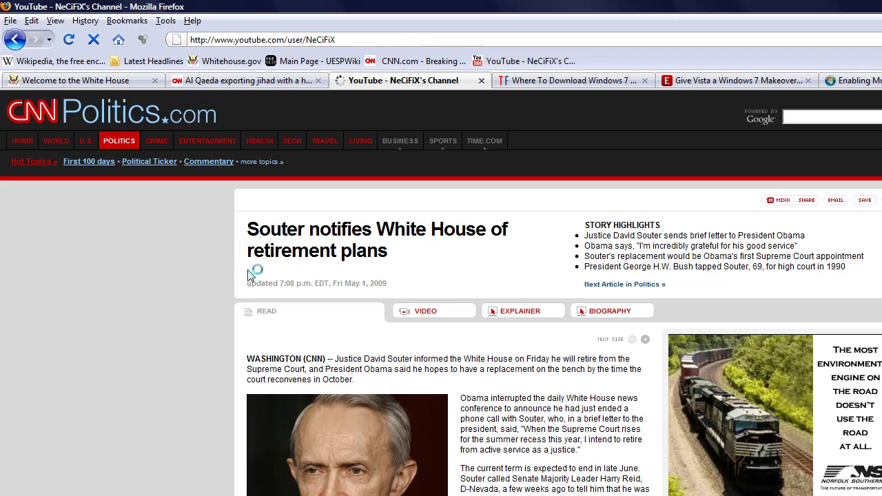
{"action": "scroll", "coordinate": [148, 204], "scroll_direction": "down", "scroll_amount": 5}
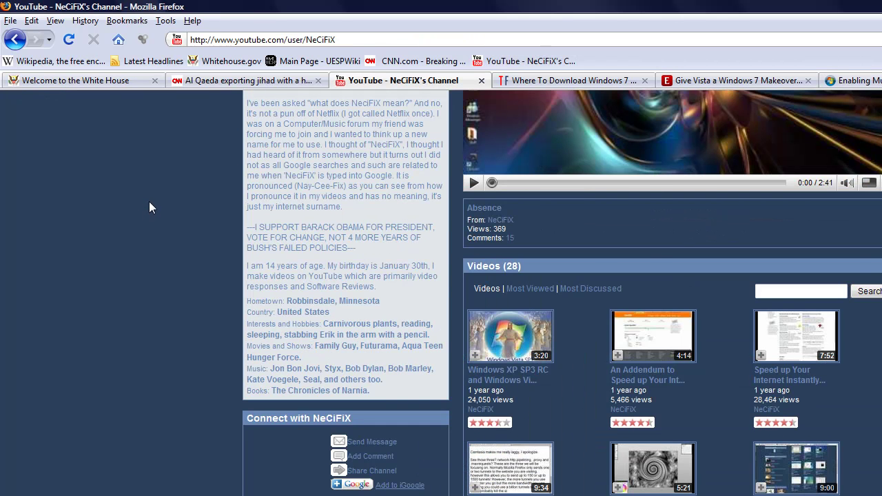
{"action": "scroll", "coordinate": [152, 207], "scroll_direction": "up", "scroll_amount": 1}
{"action": "left_click", "coordinate": [513, 351]}
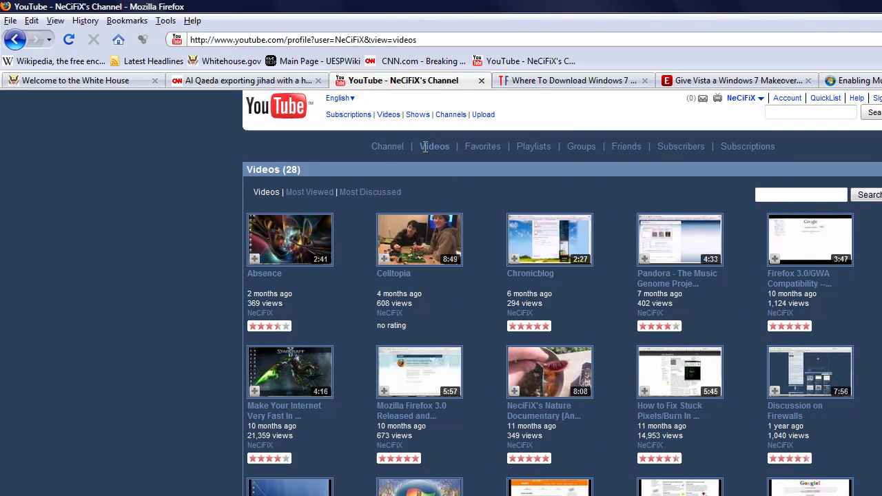
{"action": "left_click", "coordinate": [303, 192]}
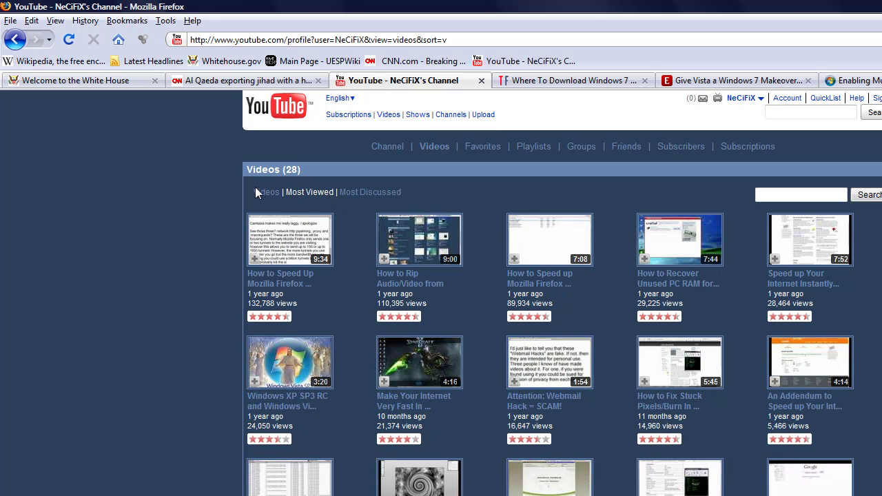
{"action": "left_click", "coordinate": [266, 191]}
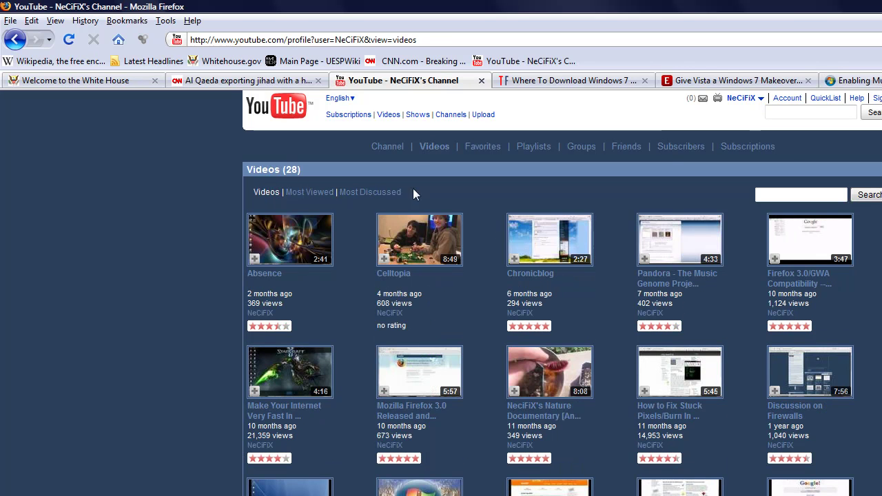
Return to the NeCiFiX main channel page and dismiss its context menu
{"action": "left_click", "coordinate": [760, 98]}
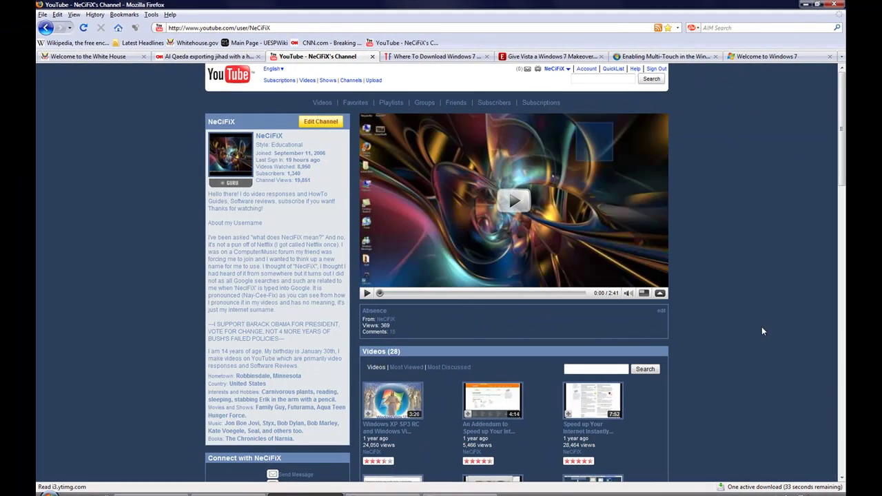
{"action": "right_click", "coordinate": [761, 326]}
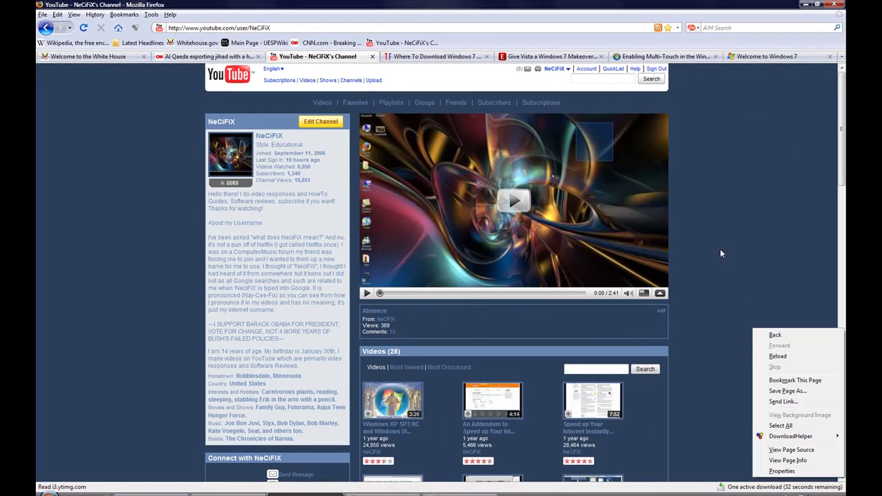
{"action": "left_click", "coordinate": [691, 204]}
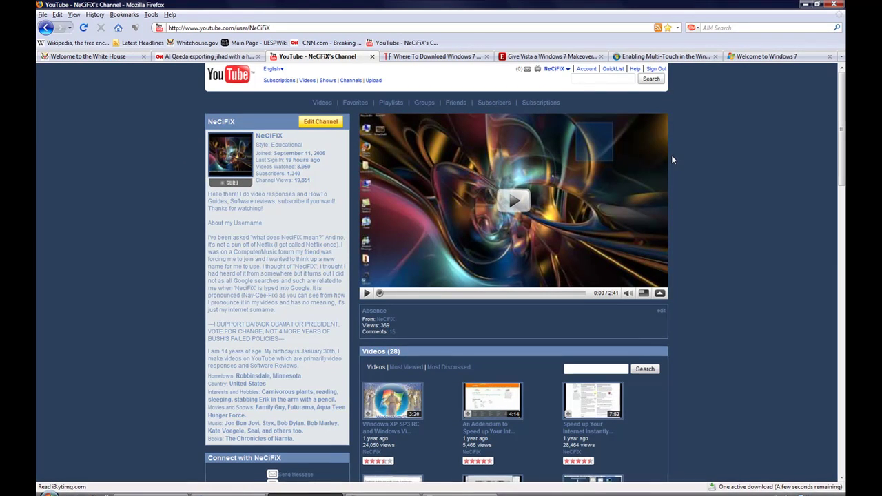
{"action": "scroll", "coordinate": [686, 172], "scroll_direction": "down", "scroll_amount": 3}
{"action": "scroll", "coordinate": [684, 207], "scroll_direction": "down", "scroll_amount": 4}
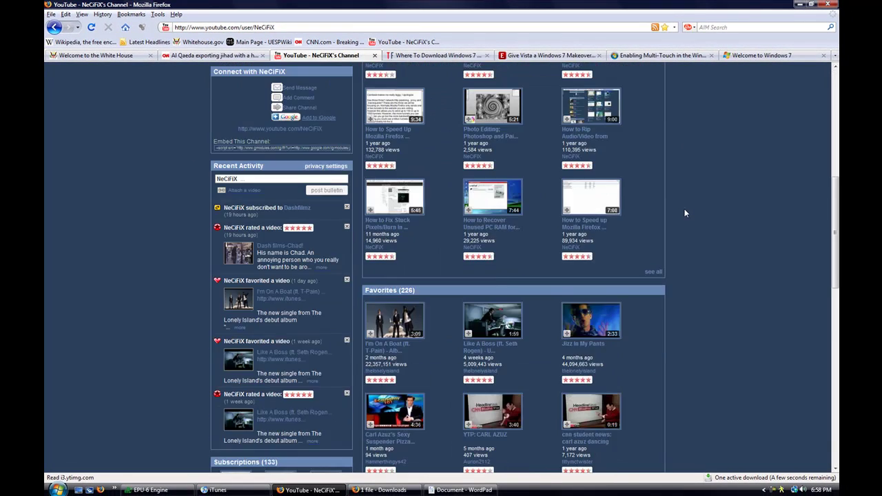
{"action": "scroll", "coordinate": [685, 207], "scroll_direction": "down", "scroll_amount": 4}
{"action": "scroll", "coordinate": [685, 208], "scroll_direction": "down", "scroll_amount": 4}
{"action": "scroll", "coordinate": [684, 208], "scroll_direction": "down", "scroll_amount": 3}
{"action": "scroll", "coordinate": [684, 212], "scroll_direction": "down", "scroll_amount": 3}
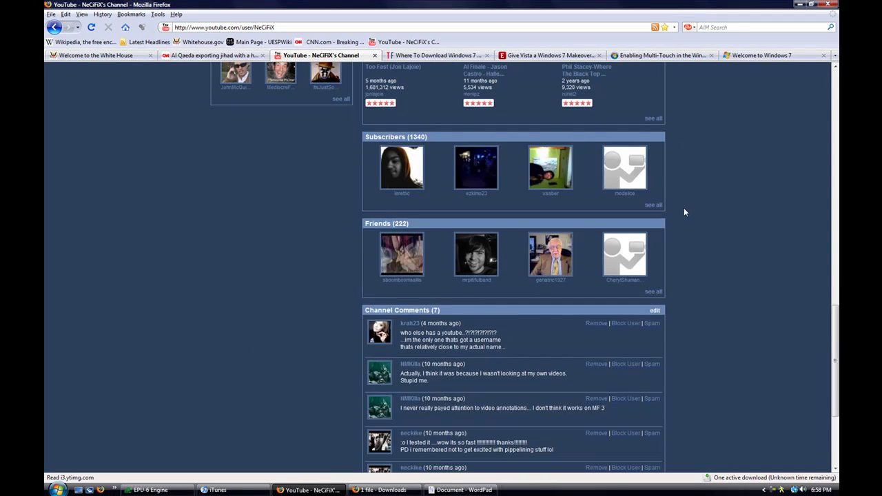
{"action": "scroll", "coordinate": [684, 212], "scroll_direction": "down", "scroll_amount": 3}
{"action": "scroll", "coordinate": [684, 212], "scroll_direction": "up", "scroll_amount": 3}
{"action": "scroll", "coordinate": [686, 248], "scroll_direction": "up", "scroll_amount": 5}
{"action": "scroll", "coordinate": [685, 245], "scroll_direction": "up", "scroll_amount": 5}
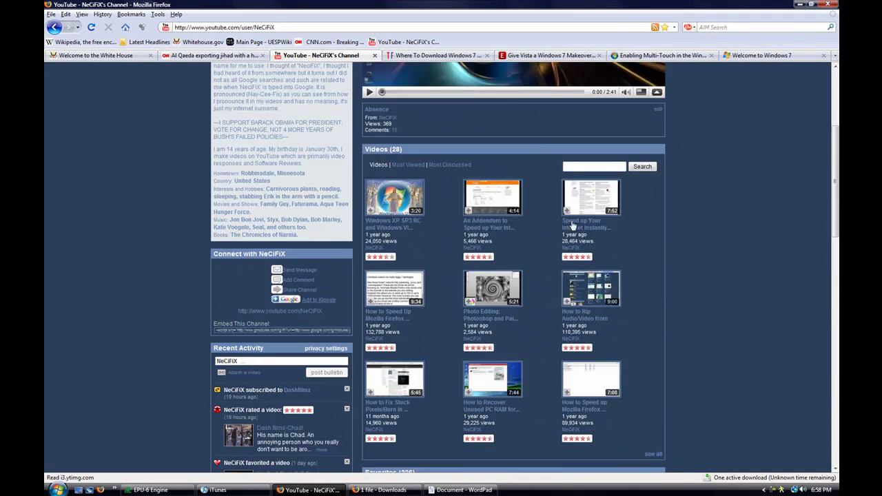
{"action": "scroll", "coordinate": [685, 245], "scroll_direction": "up", "scroll_amount": 5}
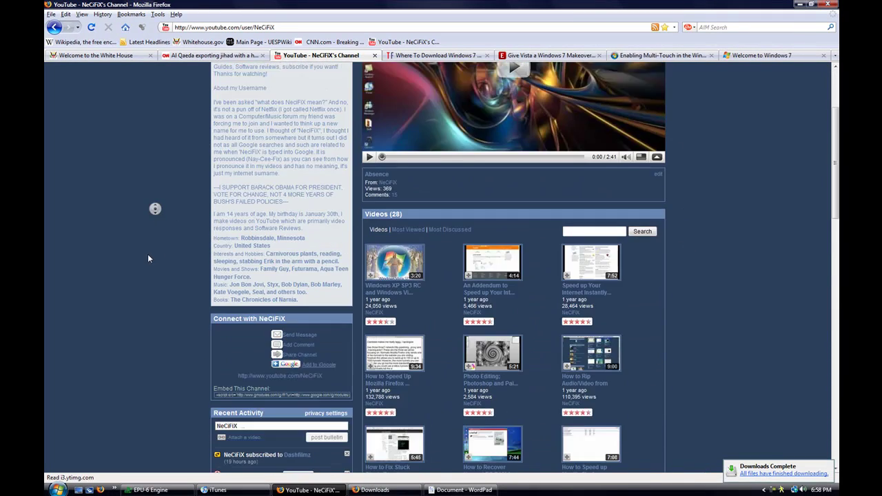
{"action": "left_click", "coordinate": [136, 206]}
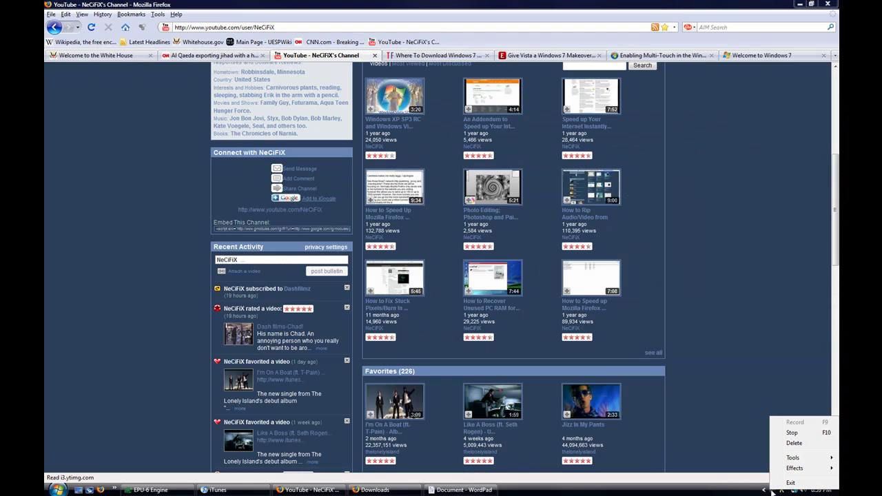
{"action": "scroll", "coordinate": [682, 316], "scroll_direction": "up", "scroll_amount": 10}
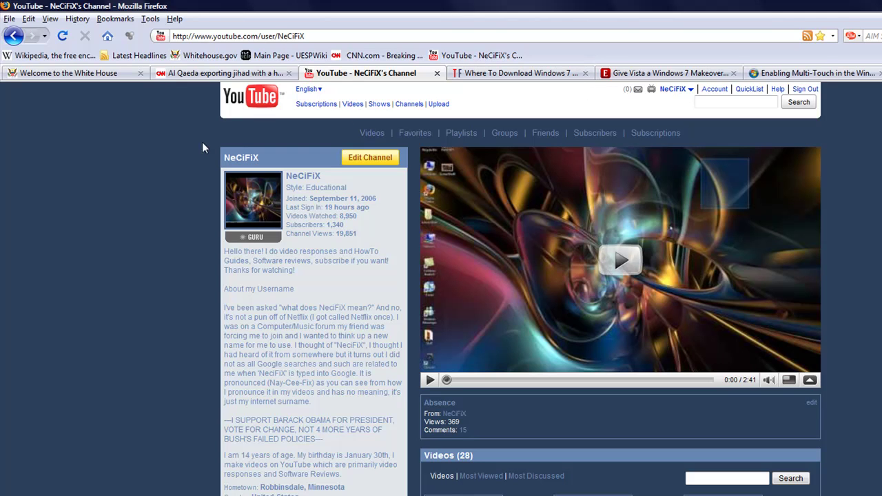
{"action": "scroll", "coordinate": [137, 168], "scroll_direction": "down", "scroll_amount": 5}
{"action": "scroll", "coordinate": [138, 165], "scroll_direction": "down", "scroll_amount": 5}
{"action": "scroll", "coordinate": [138, 162], "scroll_direction": "down", "scroll_amount": 3}
{"action": "scroll", "coordinate": [137, 167], "scroll_direction": "down", "scroll_amount": 5}
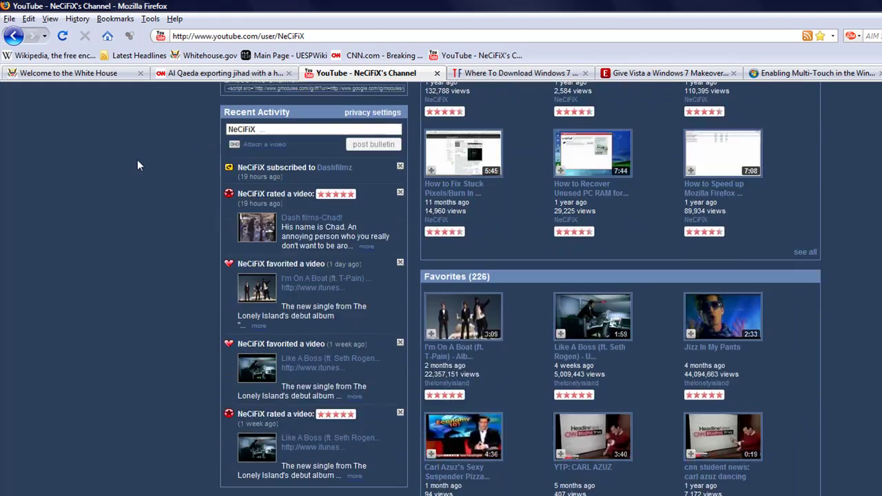
{"action": "scroll", "coordinate": [137, 165], "scroll_direction": "down", "scroll_amount": 4}
{"action": "scroll", "coordinate": [137, 166], "scroll_direction": "down", "scroll_amount": 5}
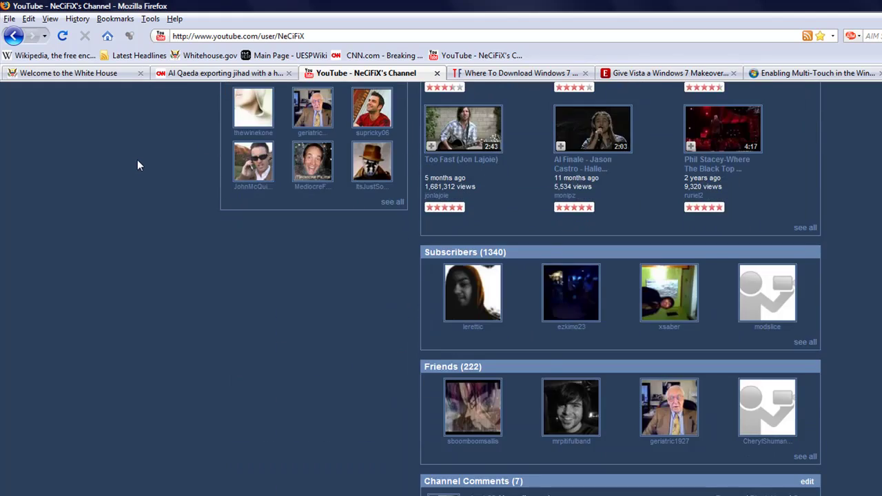
{"action": "scroll", "coordinate": [137, 164], "scroll_direction": "up", "scroll_amount": 5}
{"action": "scroll", "coordinate": [140, 135], "scroll_direction": "up", "scroll_amount": 5}
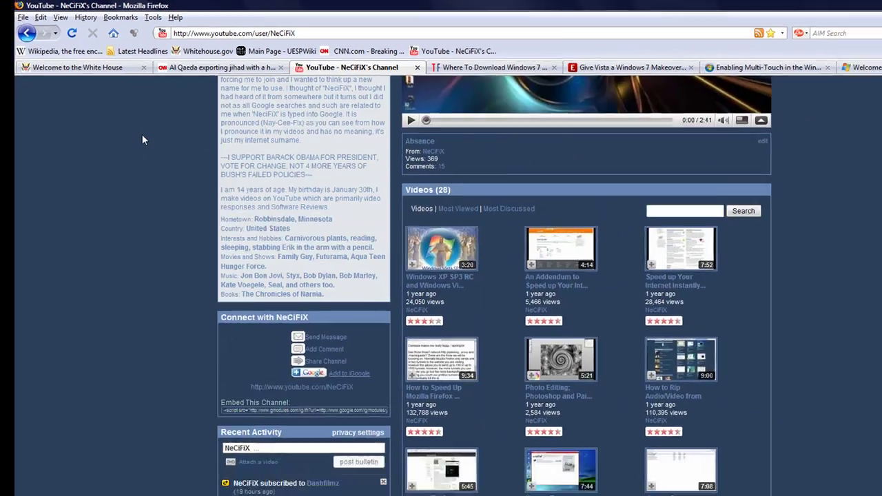
{"action": "scroll", "coordinate": [143, 139], "scroll_direction": "up", "scroll_amount": 5}
{"action": "scroll", "coordinate": [103, 225], "scroll_direction": "up", "scroll_amount": 3}
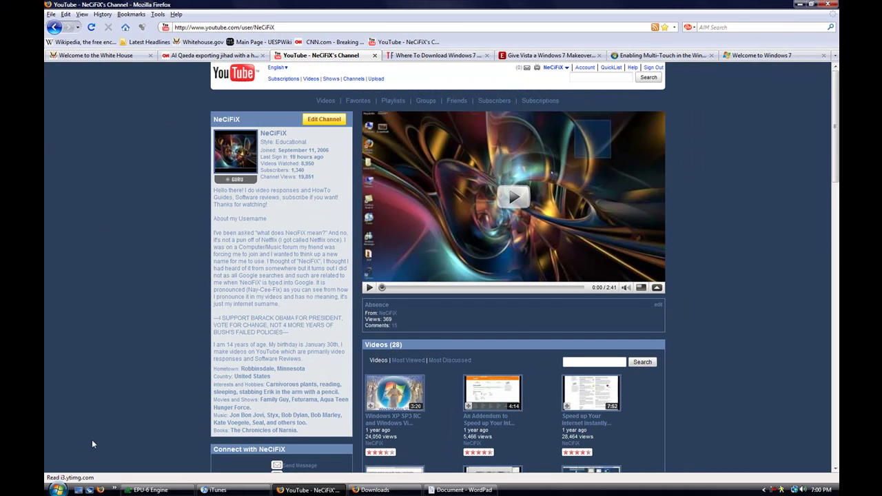
Open the Start menu, browse All Programs, then return to the pinned programs list
{"action": "left_click", "coordinate": [56, 489]}
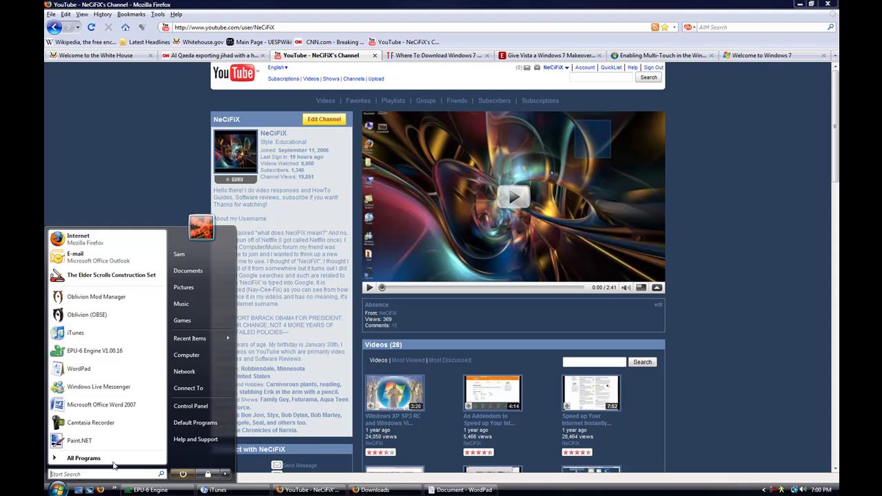
{"action": "left_click", "coordinate": [84, 458]}
{"action": "scroll", "coordinate": [103, 344], "scroll_direction": "down", "scroll_amount": 5}
{"action": "scroll", "coordinate": [111, 345], "scroll_direction": "down", "scroll_amount": 5}
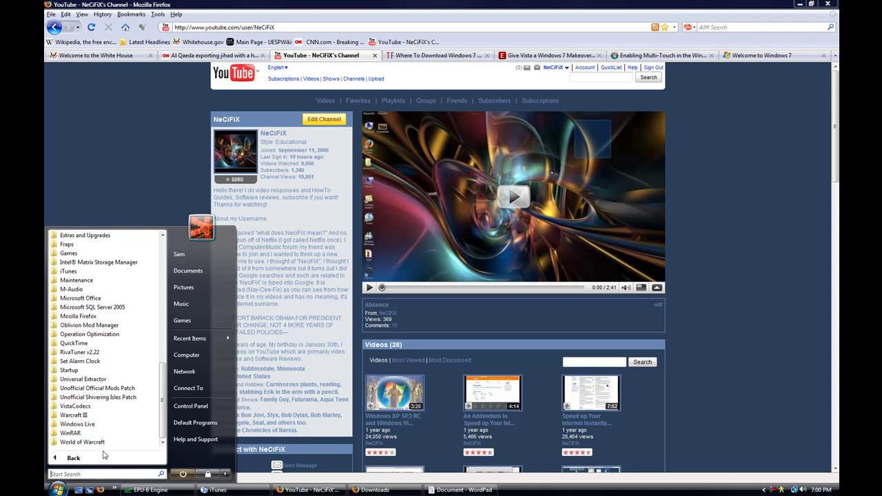
{"action": "type", "text": "chicken"}
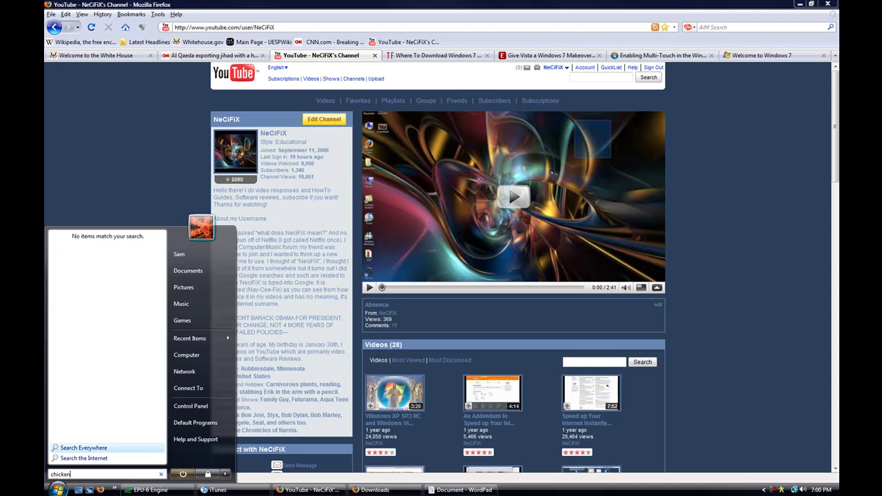
{"action": "key", "text": "Escape"}
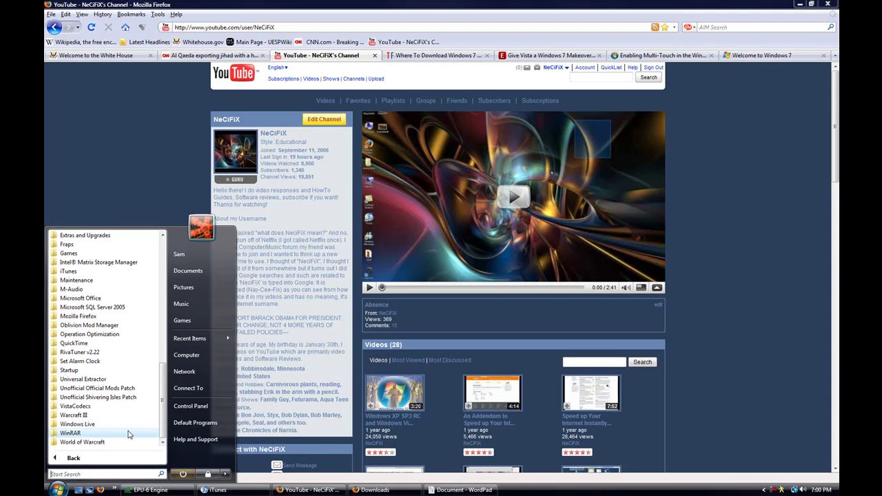
{"action": "scroll", "coordinate": [128, 413], "scroll_direction": "up", "scroll_amount": 5}
{"action": "scroll", "coordinate": [127, 386], "scroll_direction": "up", "scroll_amount": 5}
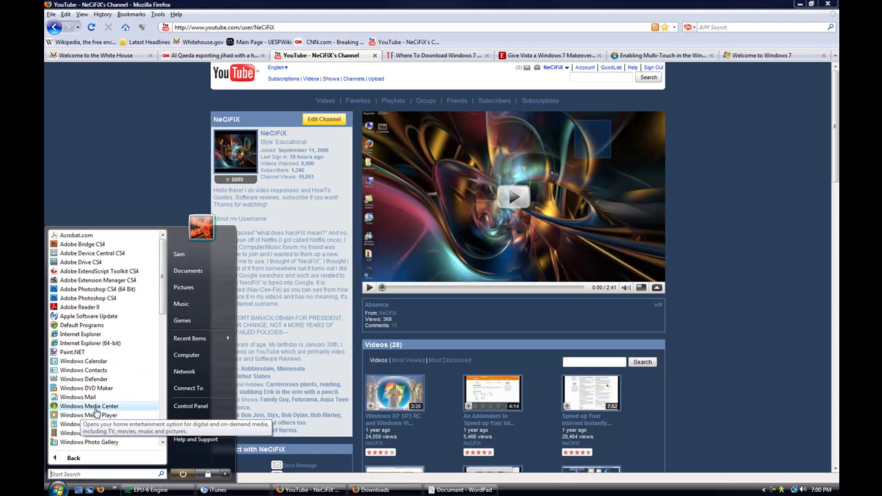
{"action": "scroll", "coordinate": [97, 411], "scroll_direction": "down", "scroll_amount": 5}
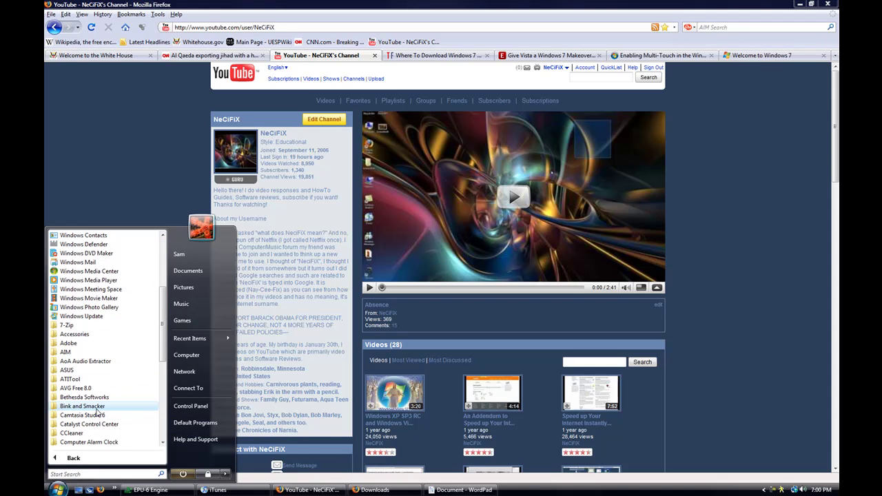
{"action": "scroll", "coordinate": [104, 410], "scroll_direction": "down", "scroll_amount": 3}
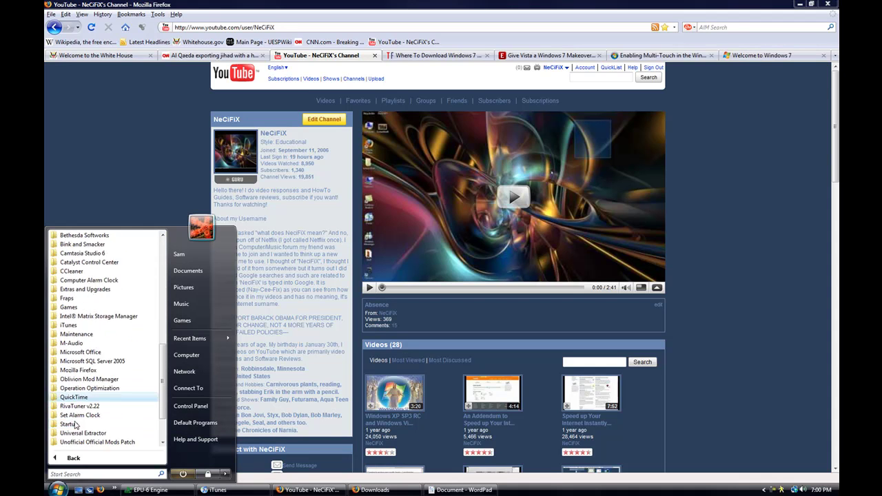
{"action": "scroll", "coordinate": [74, 426], "scroll_direction": "down", "scroll_amount": 3}
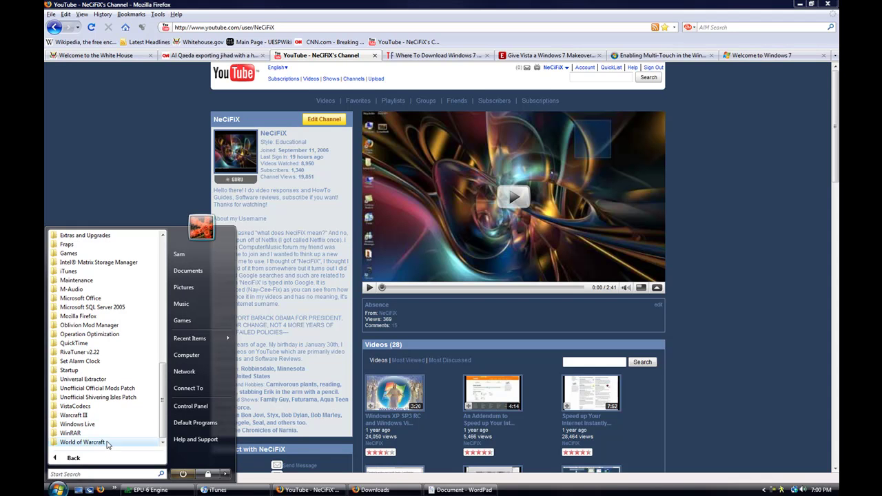
{"action": "scroll", "coordinate": [104, 427], "scroll_direction": "up", "scroll_amount": 5}
{"action": "scroll", "coordinate": [117, 417], "scroll_direction": "up", "scroll_amount": 5}
{"action": "scroll", "coordinate": [125, 414], "scroll_direction": "down", "scroll_amount": 3}
{"action": "scroll", "coordinate": [125, 415], "scroll_direction": "up", "scroll_amount": 3}
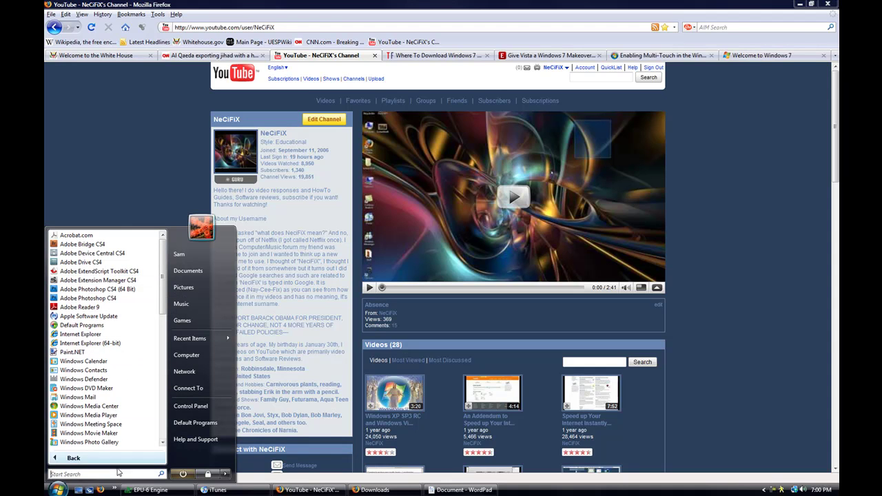
{"action": "left_click", "coordinate": [89, 460]}
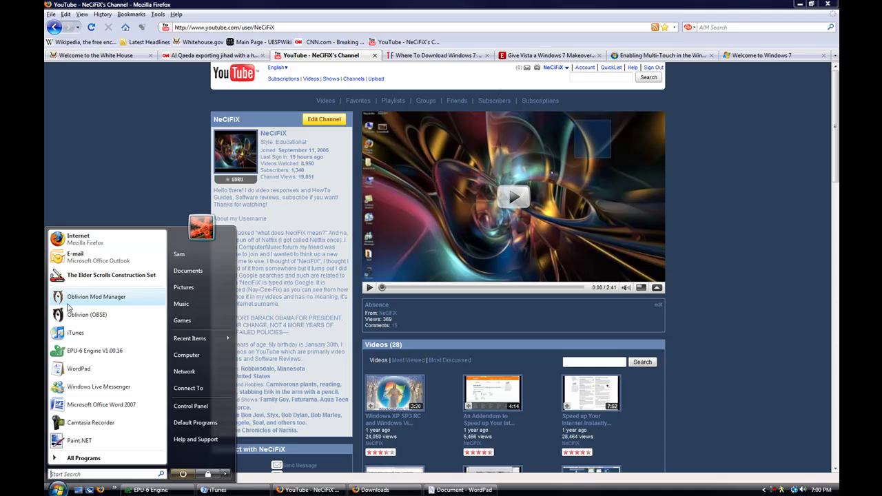
Dismiss the Start menu and shortcut menus, then bring up the Windows 7 Beta multi-touch article
{"action": "right_click", "coordinate": [92, 133]}
{"action": "key", "text": "Escape"}
{"action": "right_click", "coordinate": [116, 178]}
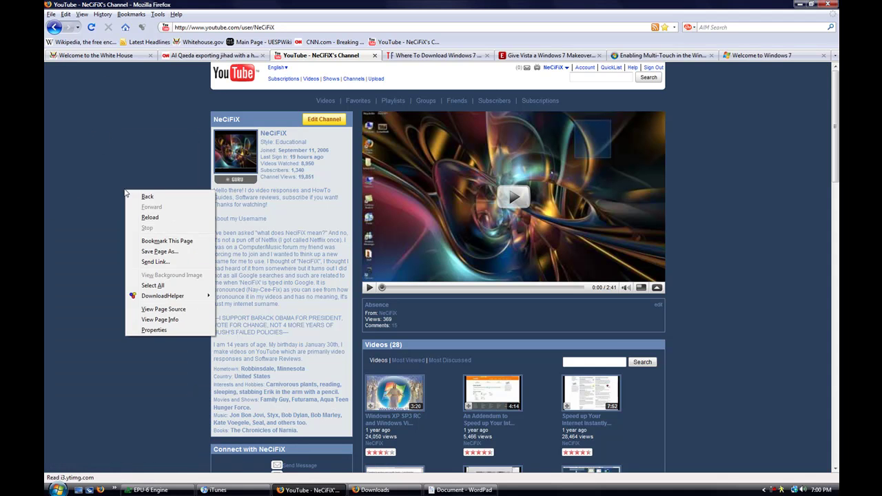
{"action": "key", "text": "Escape"}
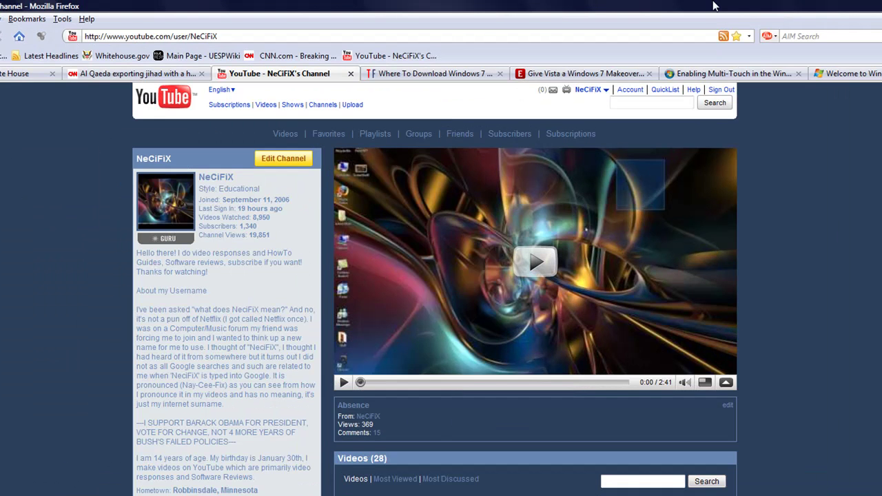
{"action": "left_click", "coordinate": [735, 64]}
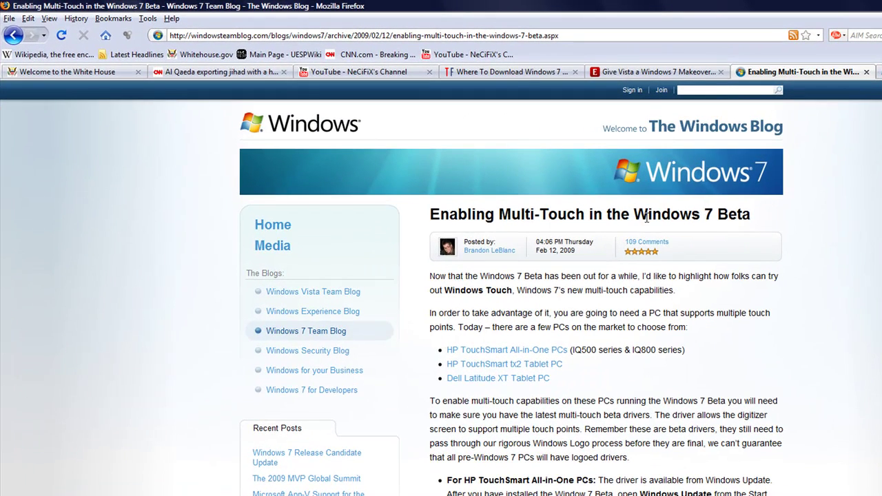
Highlight 'Windows 7 Beta' in the article title, then move on to the Welcome to Windows 7 page
{"action": "left_click_drag", "start_coordinate": [646, 218], "coordinate": [717, 219]}
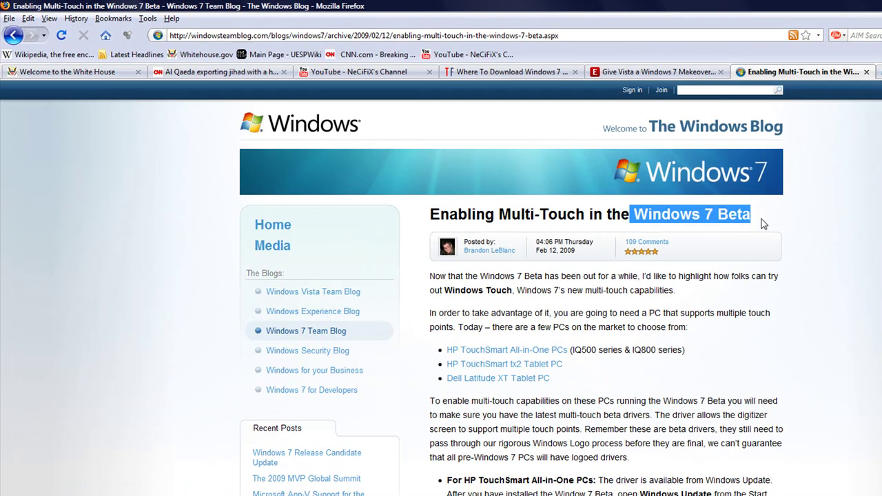
{"action": "left_click", "coordinate": [673, 220]}
{"action": "left_click_drag", "start_coordinate": [634, 217], "coordinate": [844, 219]}
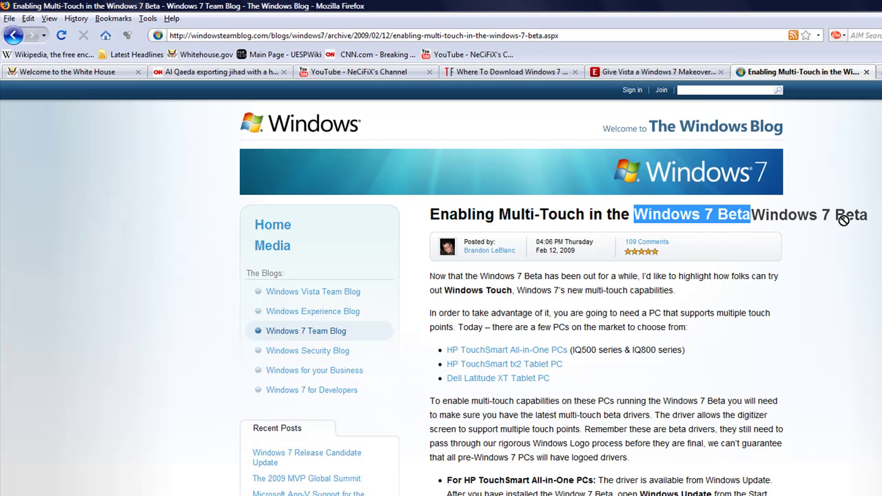
{"action": "scroll", "coordinate": [846, 226], "scroll_direction": "down", "scroll_amount": 5}
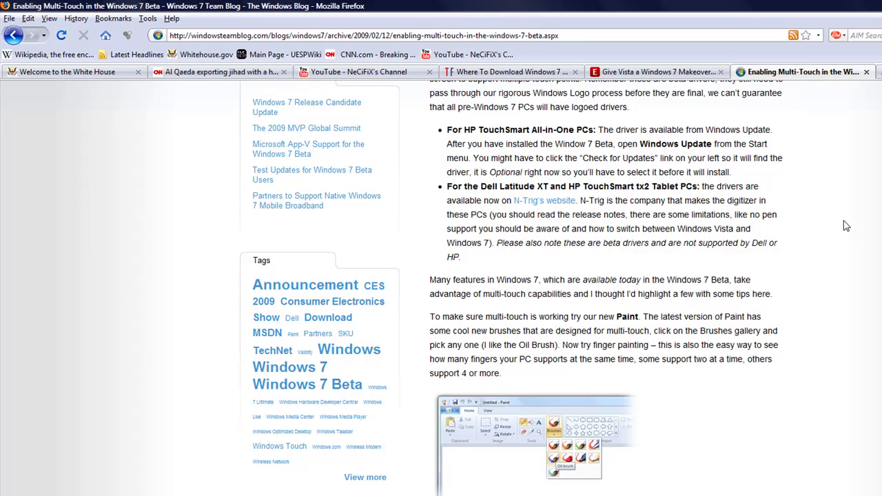
{"action": "scroll", "coordinate": [846, 226], "scroll_direction": "down", "scroll_amount": 5}
{"action": "scroll", "coordinate": [846, 226], "scroll_direction": "down", "scroll_amount": 8}
{"action": "scroll", "coordinate": [810, 279], "scroll_direction": "up", "scroll_amount": 6}
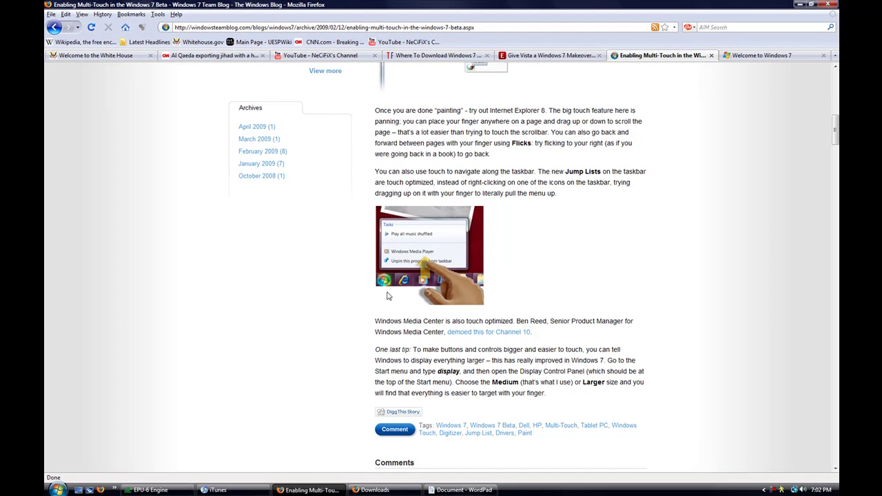
{"action": "left_click_drag", "start_coordinate": [386, 285], "coordinate": [365, 276]}
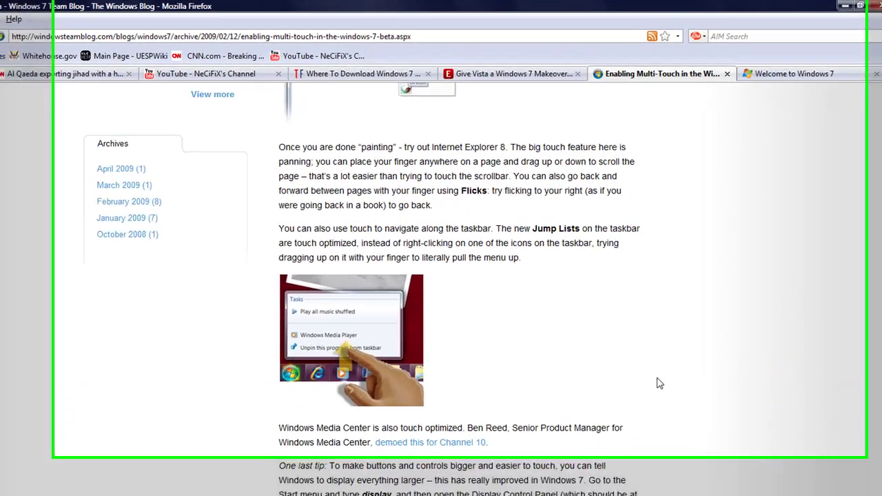
{"action": "scroll", "coordinate": [531, 282], "scroll_direction": "up", "scroll_amount": 10}
{"action": "scroll", "coordinate": [531, 283], "scroll_direction": "up", "scroll_amount": 8}
{"action": "scroll", "coordinate": [659, 336], "scroll_direction": "up", "scroll_amount": 5}
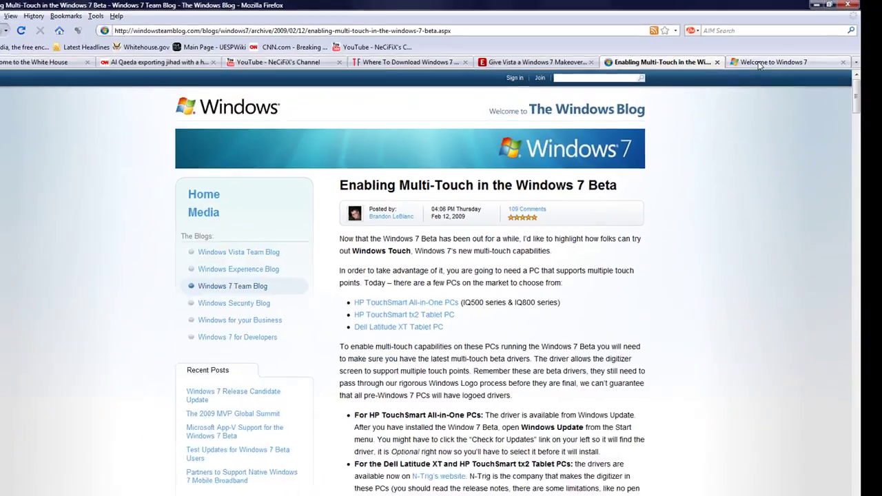
{"action": "left_click", "coordinate": [760, 62]}
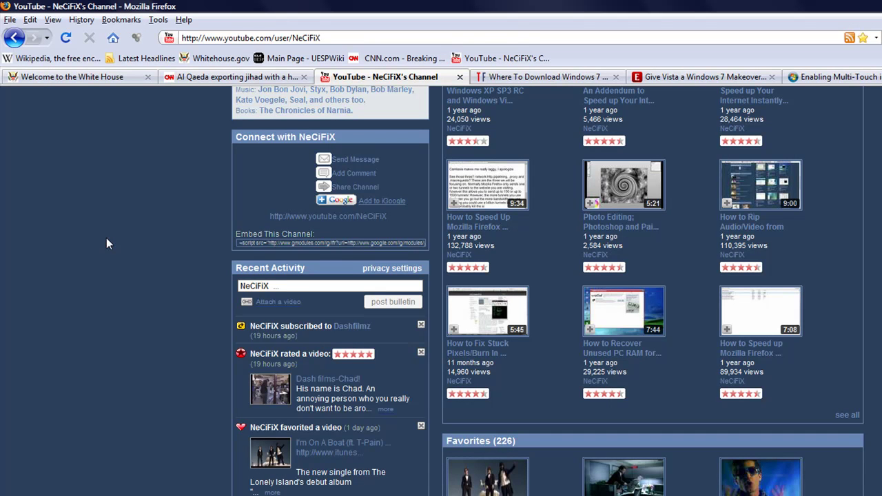
{"action": "scroll", "coordinate": [106, 238], "scroll_direction": "down", "scroll_amount": 5}
{"action": "scroll", "coordinate": [106, 238], "scroll_direction": "down", "scroll_amount": 5}
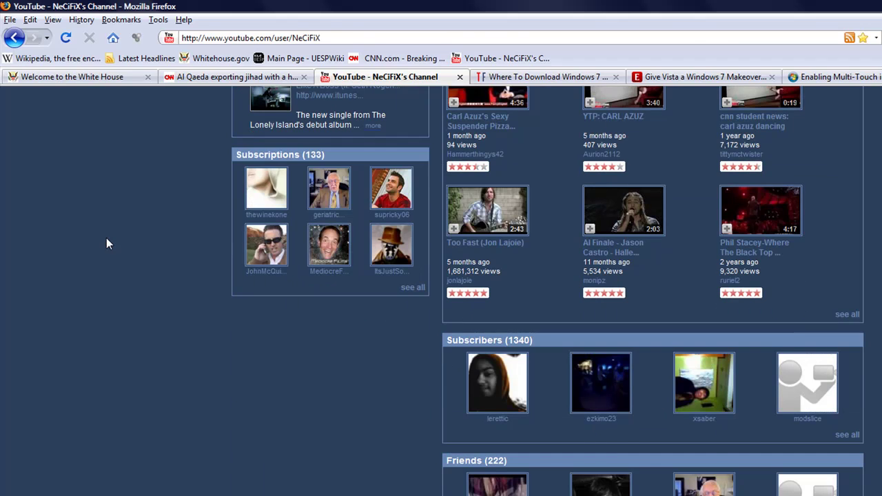